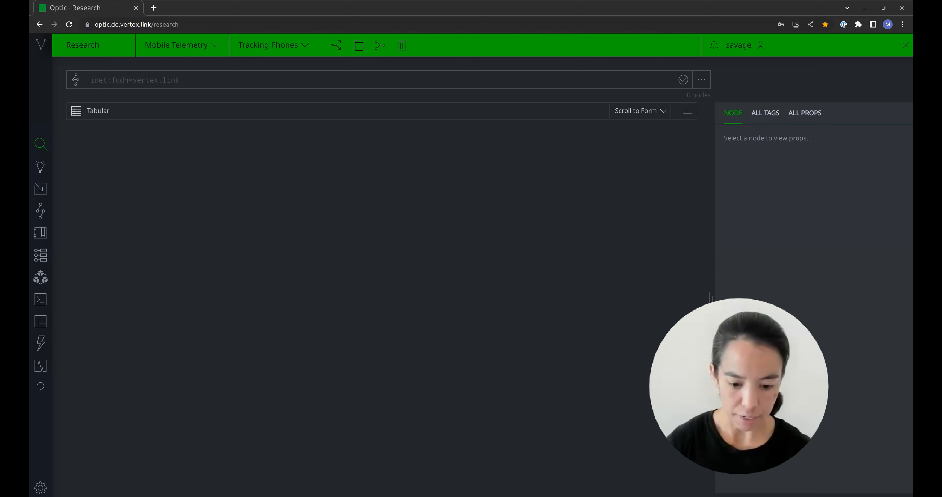
- Run the Storm query ou:conference:name^="the russia-africa summit" to find the conference
click(261, 85)
text(ou:conference:name^="the russia-africa summit")
key(Return)
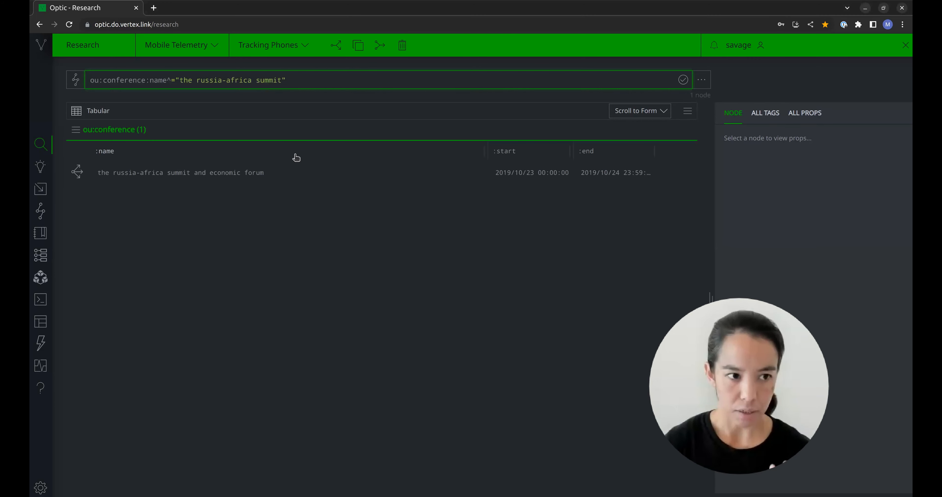
click(283, 269)
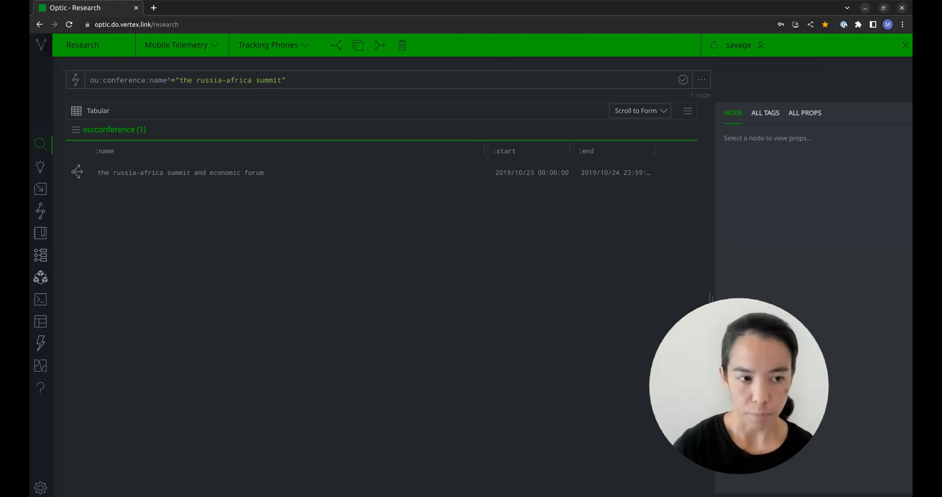
- Replace the query with ou:conference:name^="the russia-africa summit" -> geo:place -> tel:mob:telem -> it:adid |uniq and run it
key(alt+Tab)
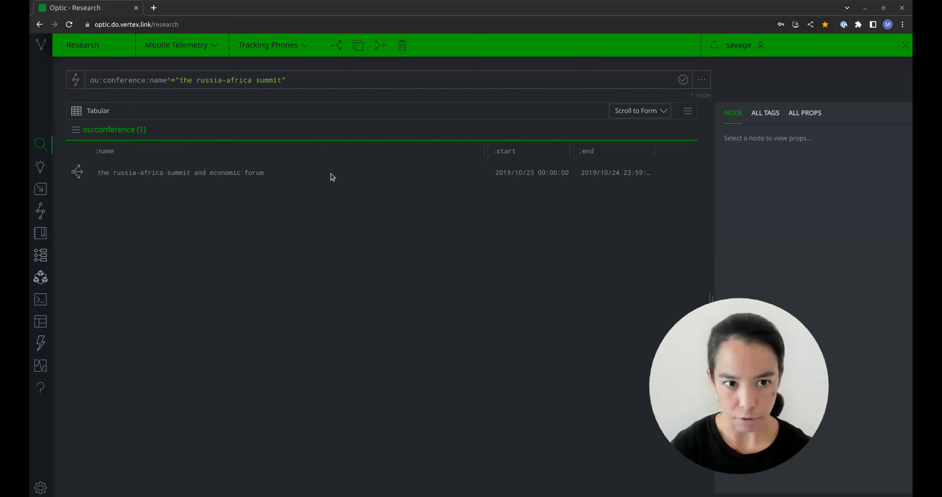
click(321, 81)
key(ctrl+a)
key(BackSpace)
text(ou:conference:name^="the russia-africa summit" -> geo:place -> tel:mob:telem -> it:adid |uniq)
key(Return)
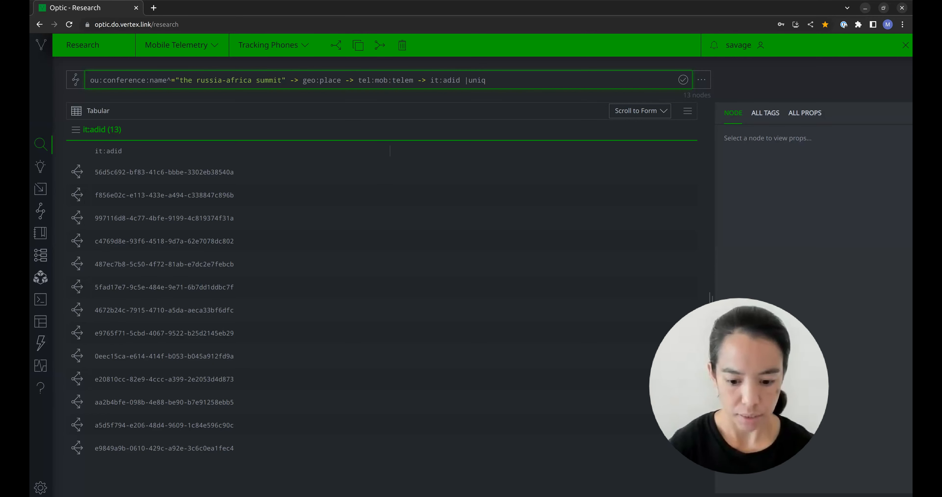
key(alt+Tab)
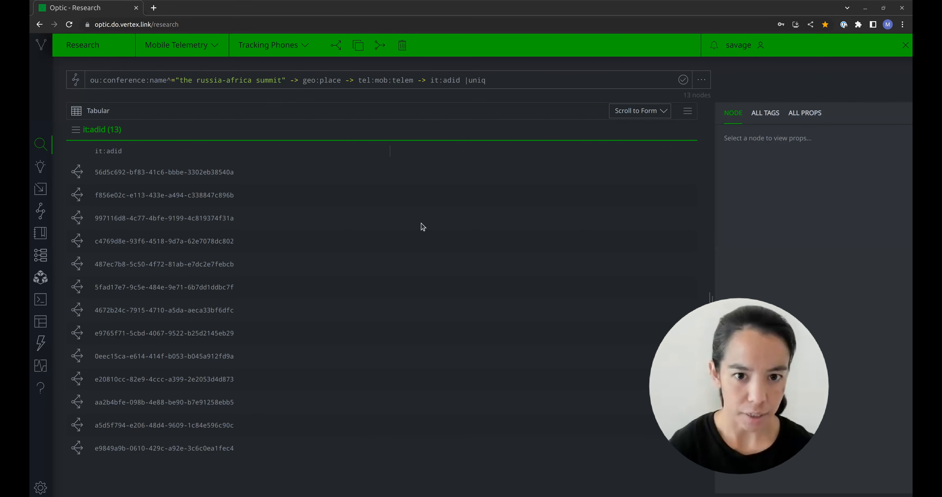
click(456, 82)
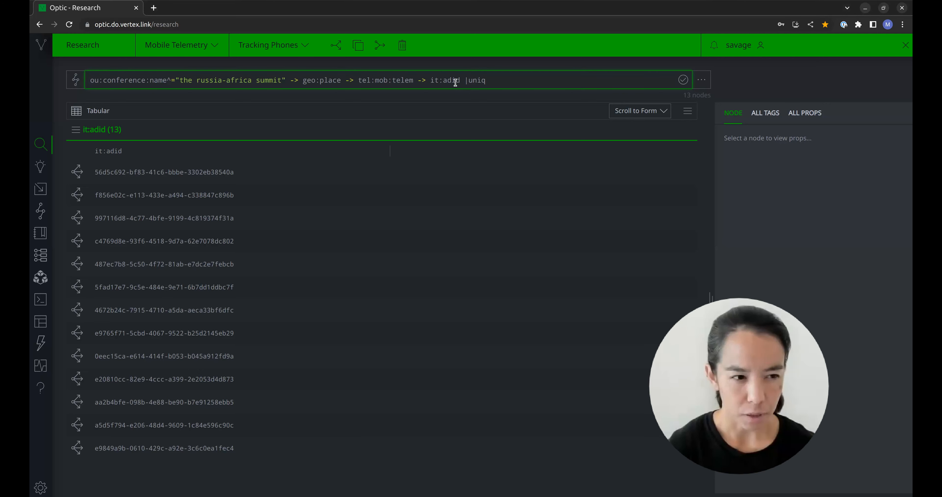
click(97, 111)
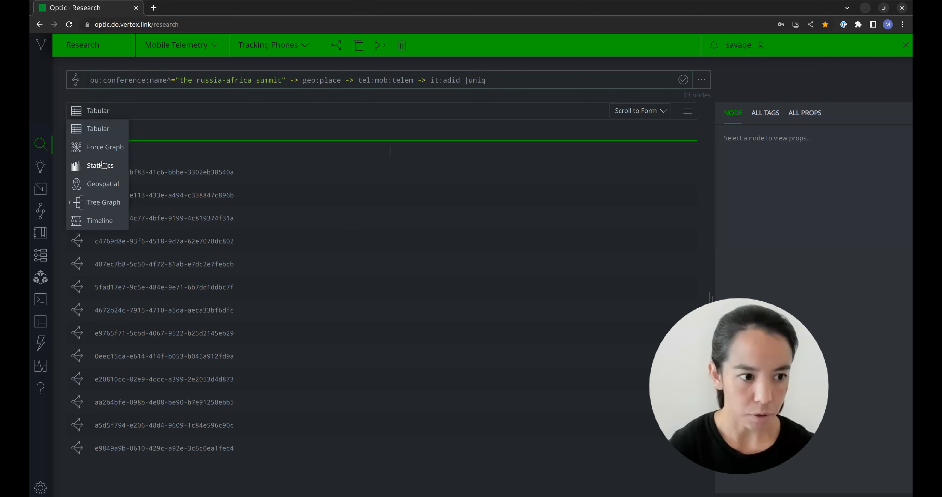
click(102, 183)
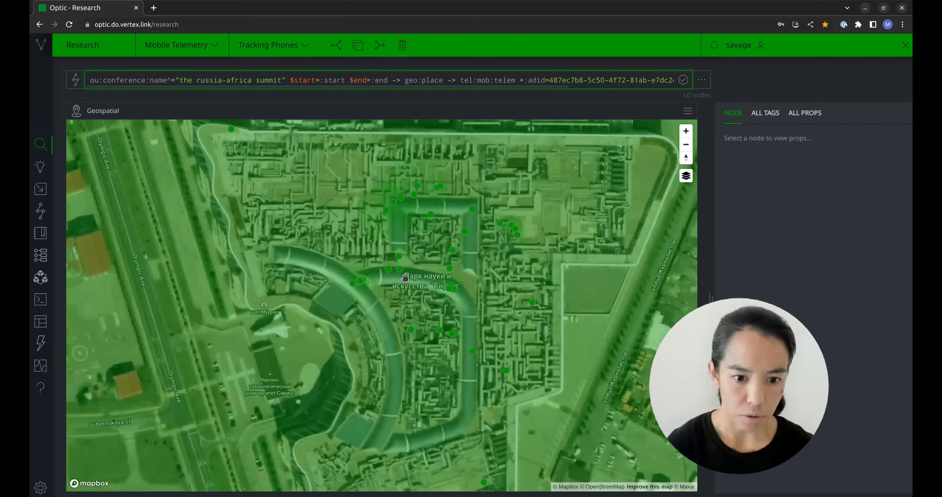
scroll(405, 277, down, 5)
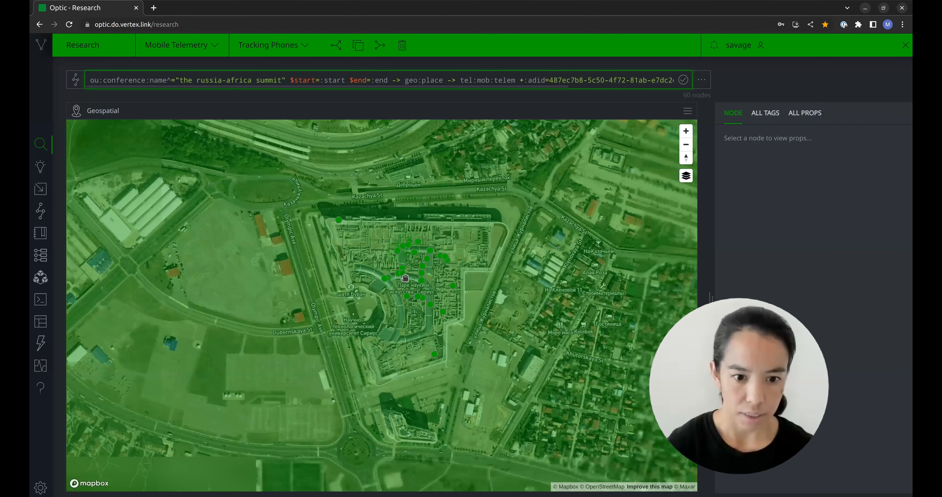
scroll(404, 278, down, 5)
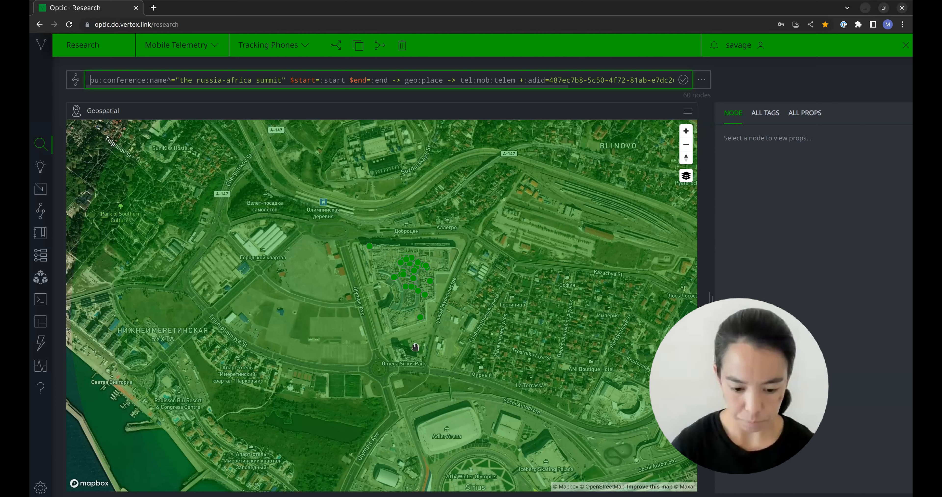
- Show the summit telemetry in Statistics mode, group its time chart by hour/day, and examine the hourly and per-date distribution
click(107, 109)
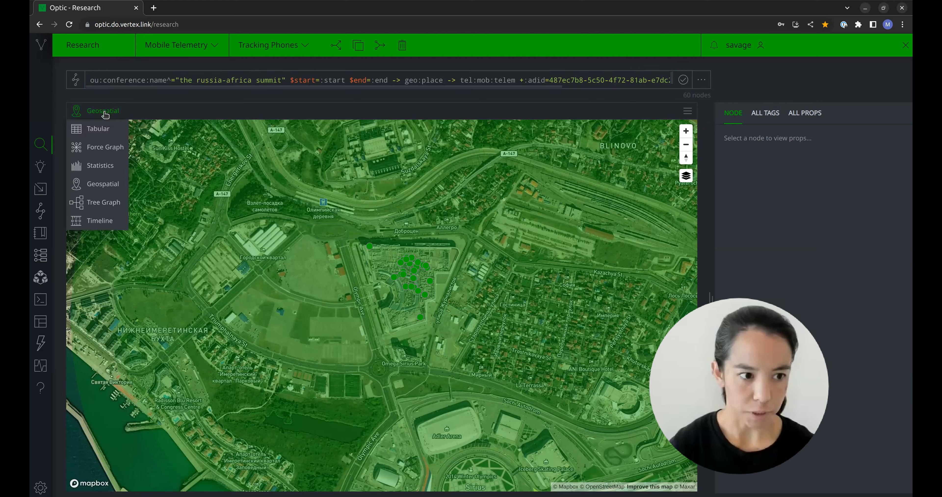
click(103, 166)
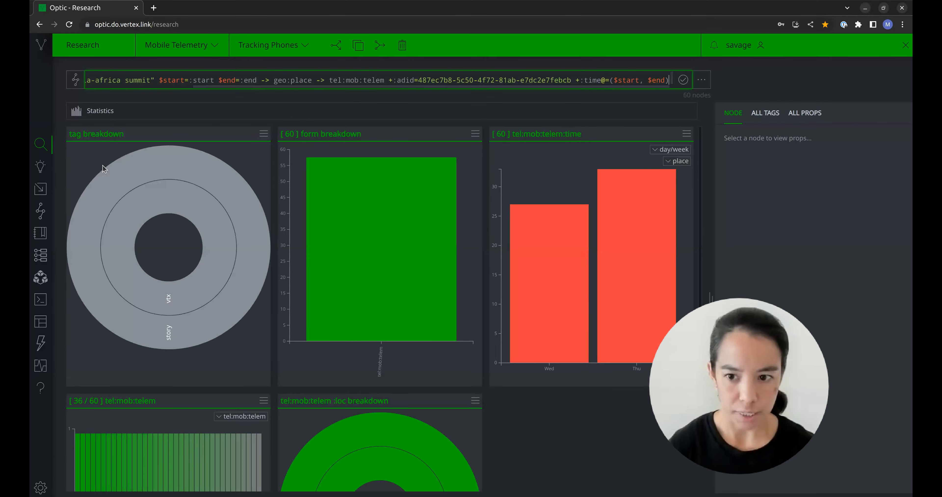
click(660, 150)
click(669, 162)
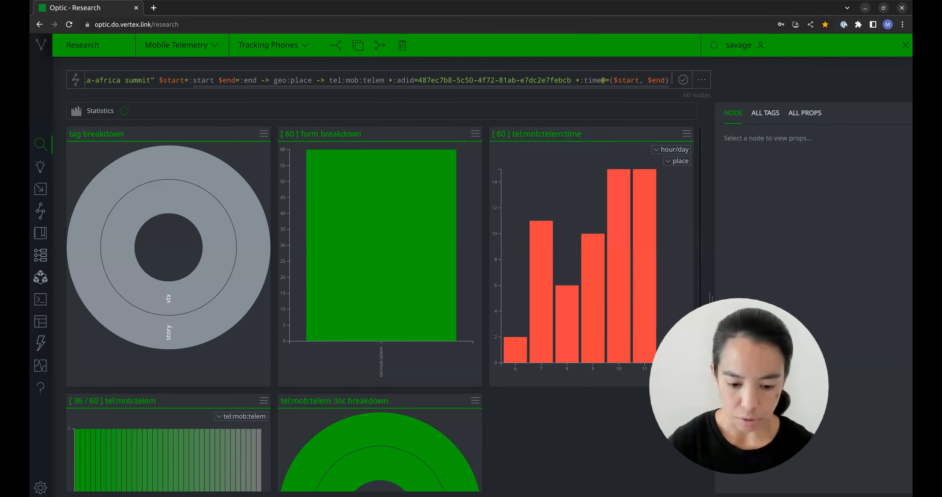
scroll(583, 417, down, 1)
scroll(583, 418, down, 8)
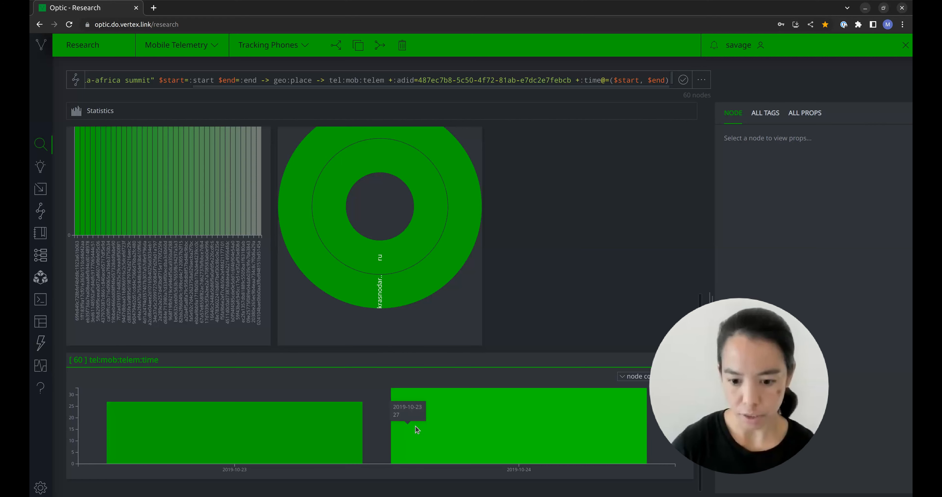
scroll(584, 254, up, 4)
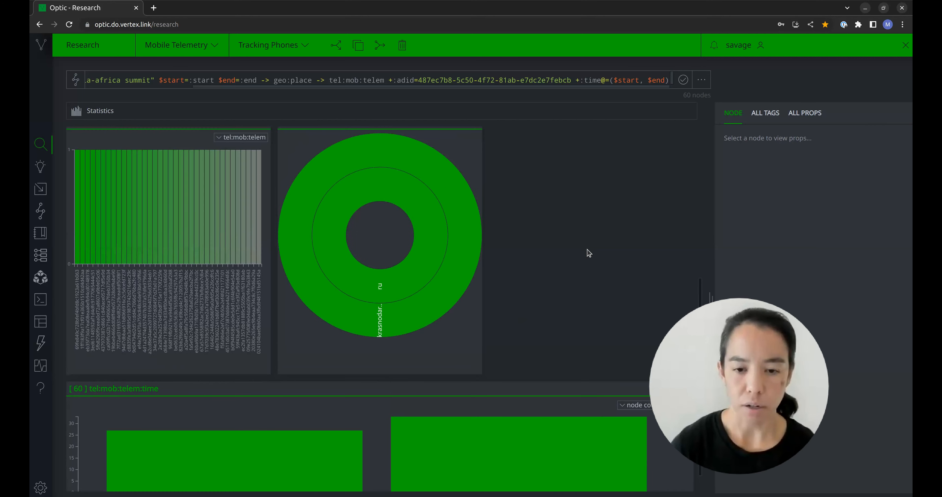
scroll(588, 251, up, 3)
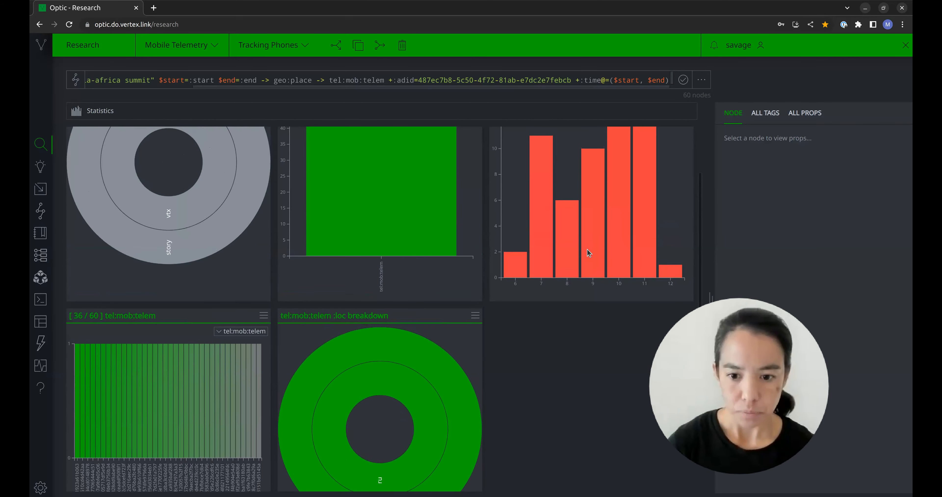
scroll(580, 336, up, 2)
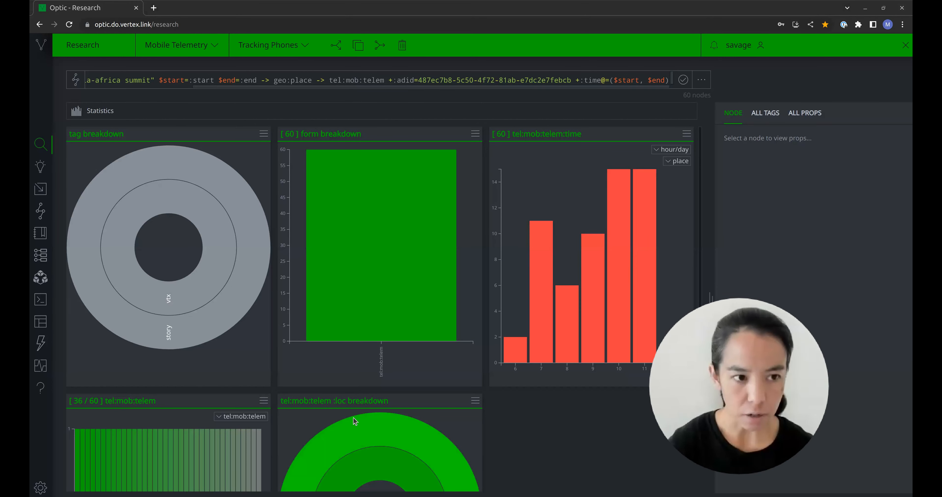
click(114, 117)
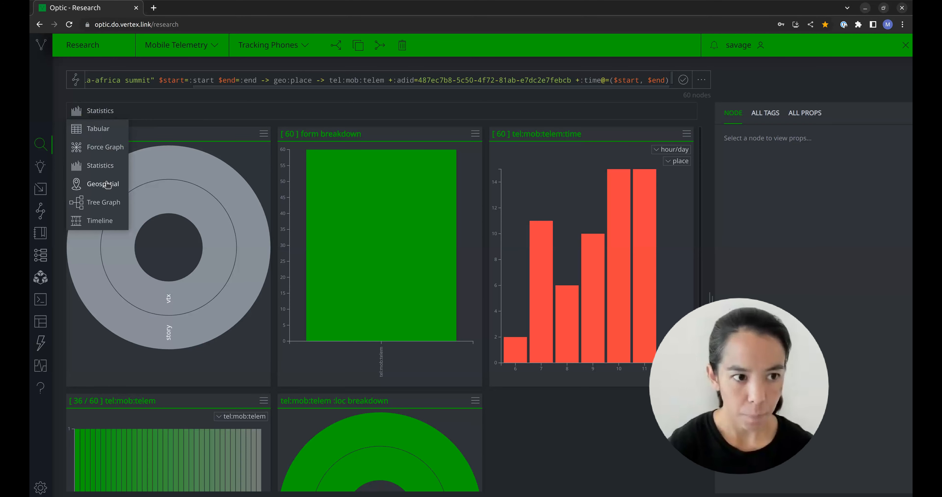
click(106, 184)
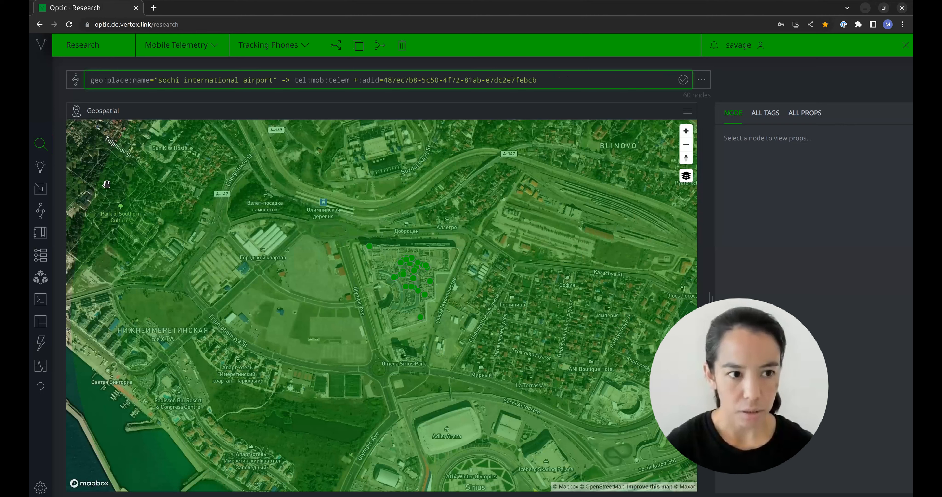
key(Return)
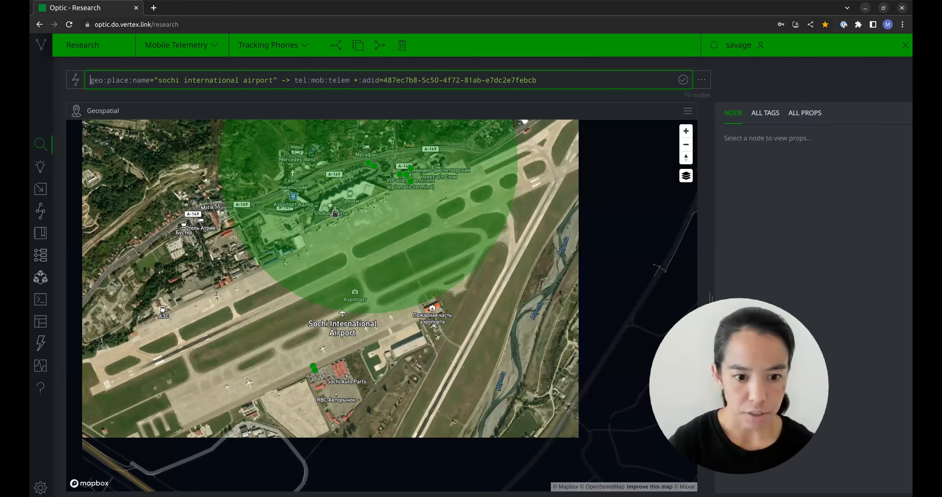
scroll(334, 213, down, 2)
drag(376, 261, 397, 311)
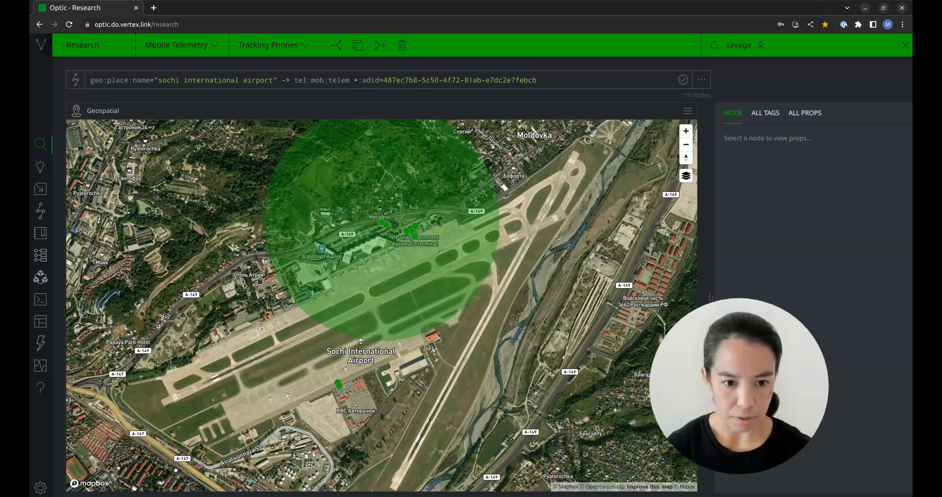
- Show the Sochi airport telemetry in Statistics mode and examine its hourly and per-date distribution
click(95, 112)
click(98, 170)
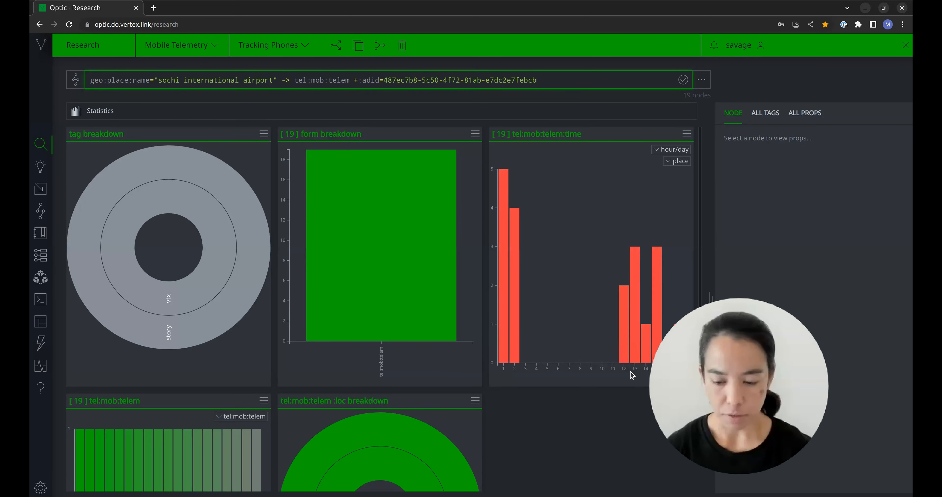
scroll(623, 389, down, 2)
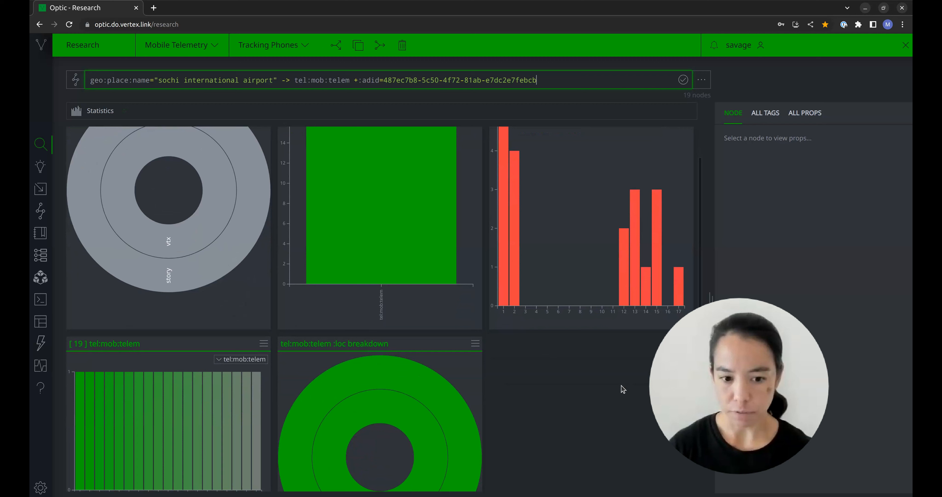
scroll(623, 389, down, 5)
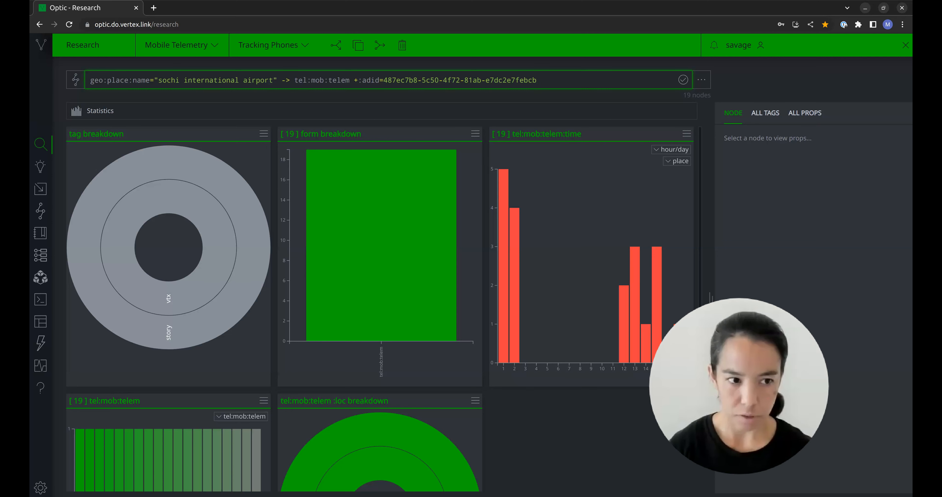
key(alt+Tab)
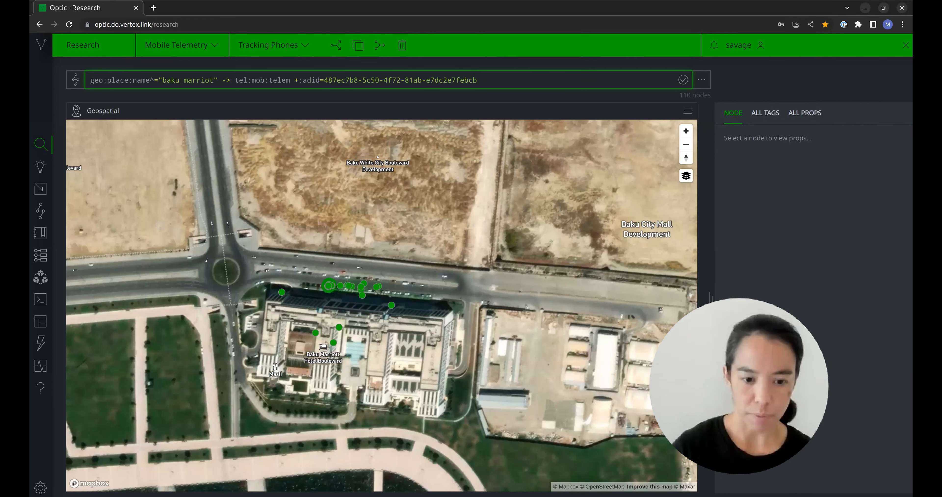
click(76, 111)
click(99, 166)
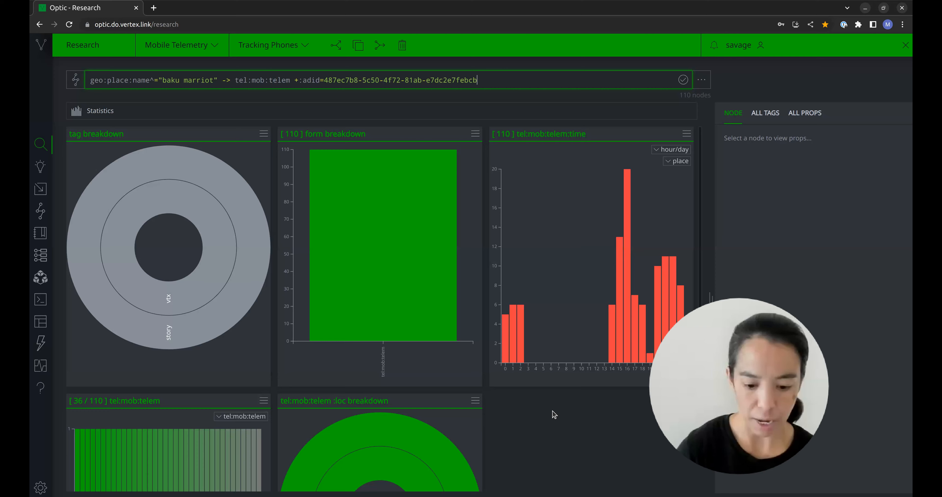
scroll(554, 414, down, 8)
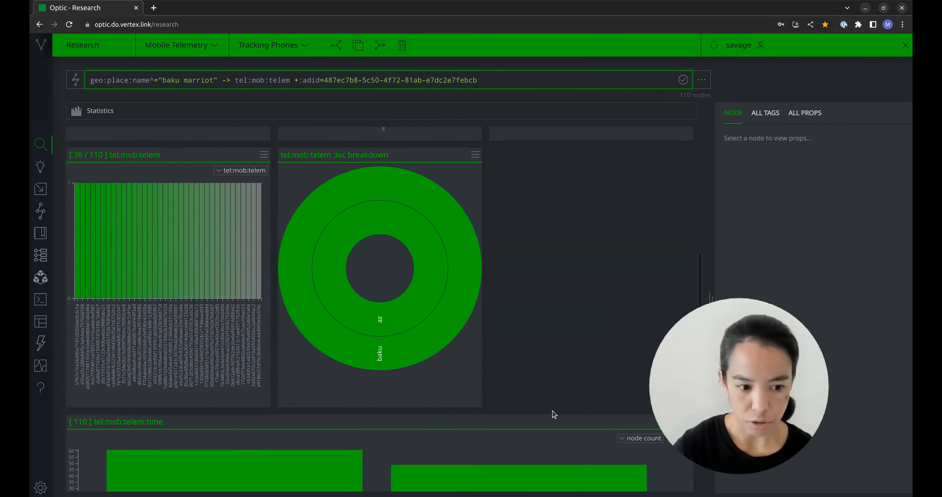
mouse_move(293, 431)
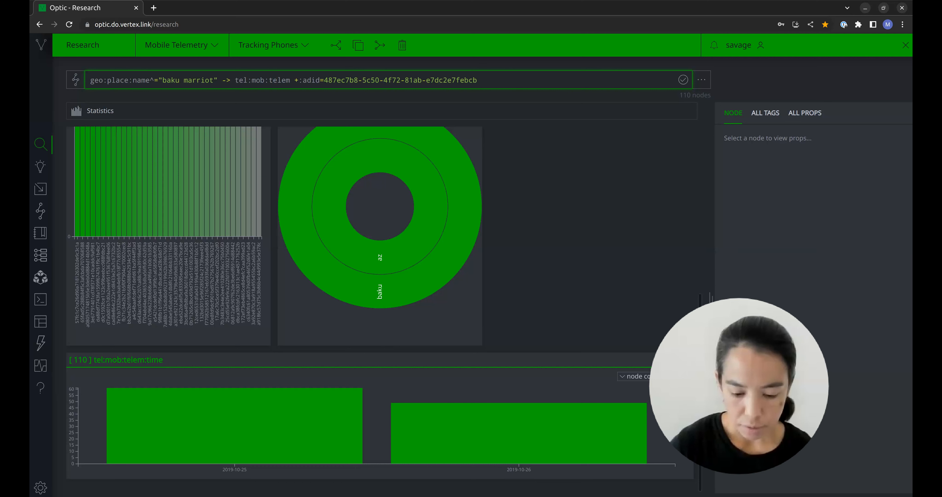
key(alt+Tab)
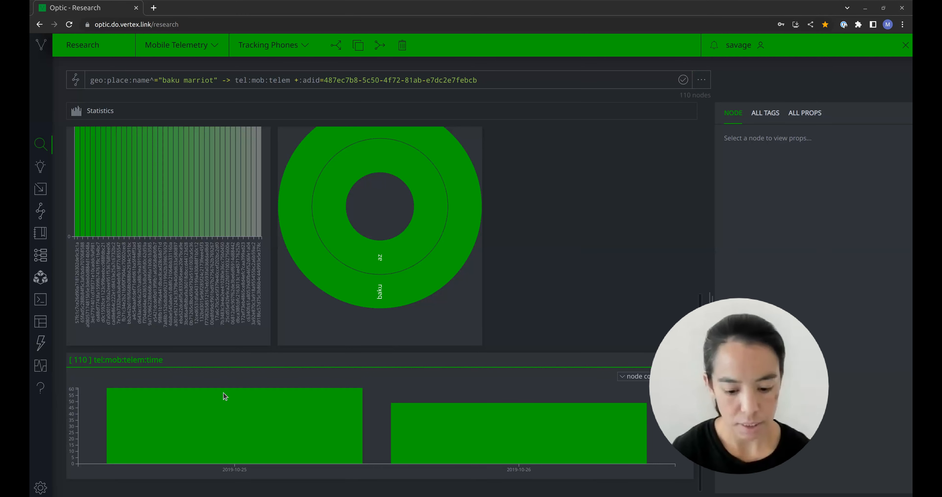
click(92, 117)
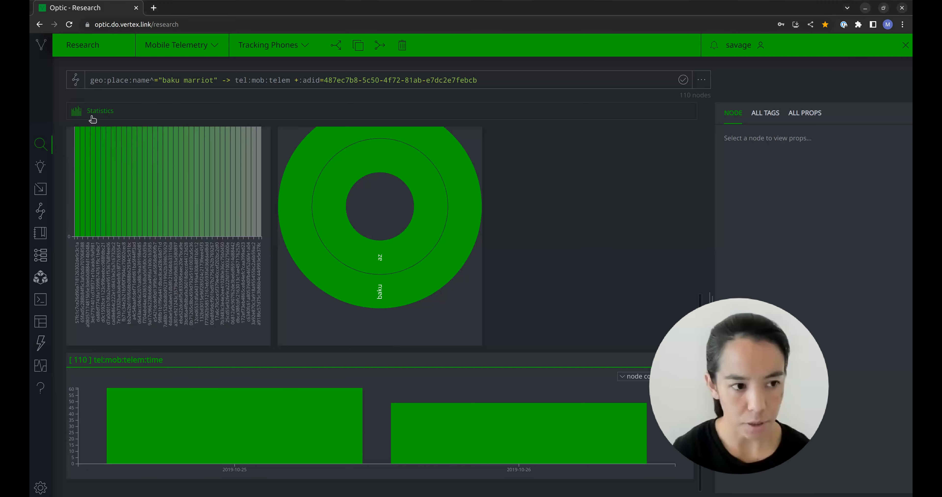
click(95, 184)
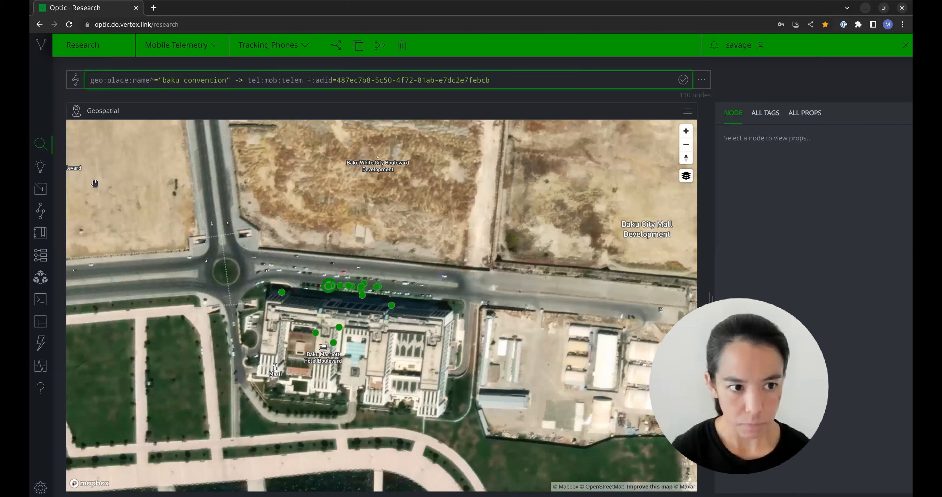
key(Return)
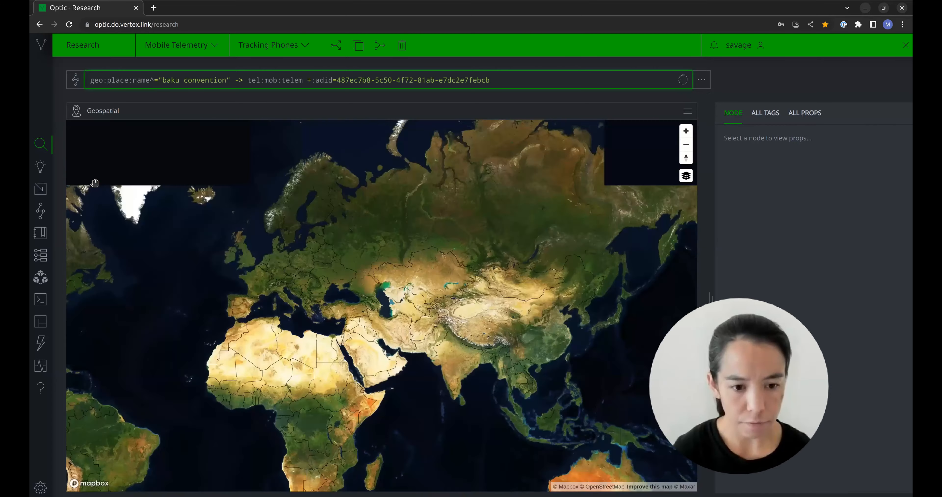
scroll(311, 318, down, 3)
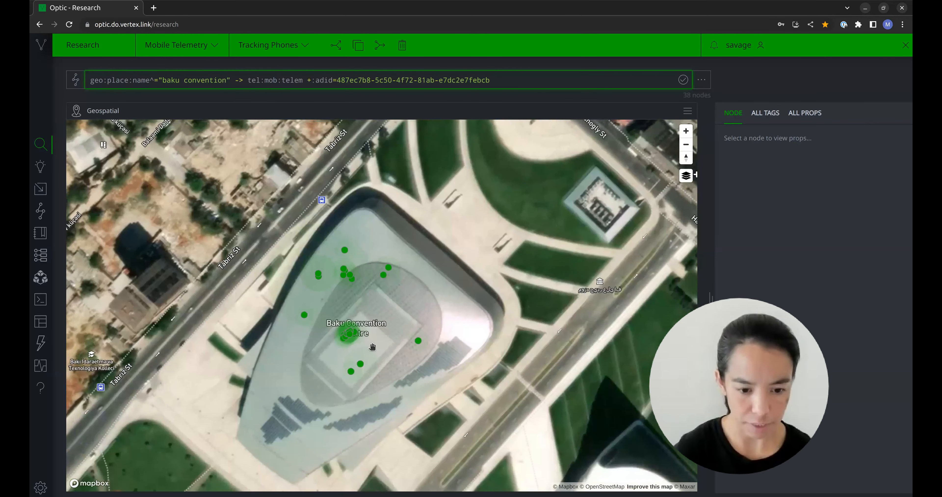
scroll(379, 341, down, 5)
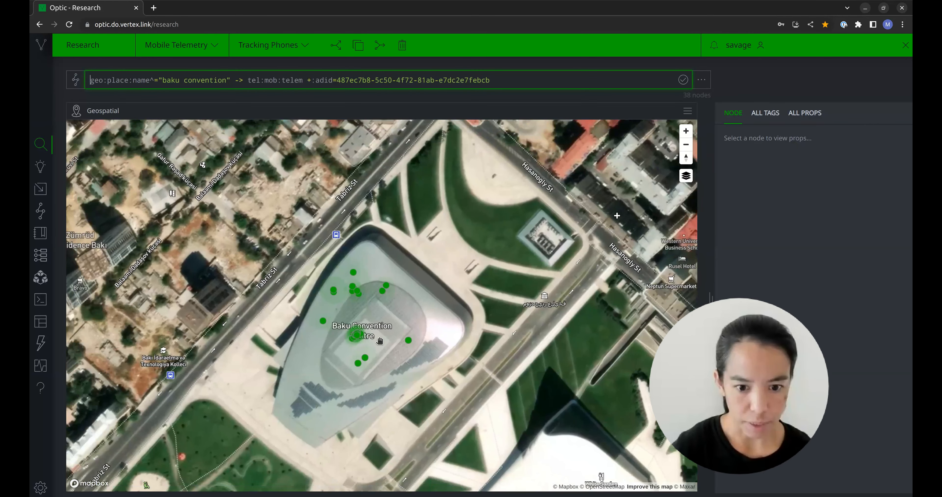
- Show the Baku convention centre telemetry in Statistics mode and examine its distribution by hour and date
click(103, 110)
click(100, 163)
mouse_move(549, 326)
mouse_move(638, 355)
scroll(544, 285, down, 5)
scroll(543, 285, up, 5)
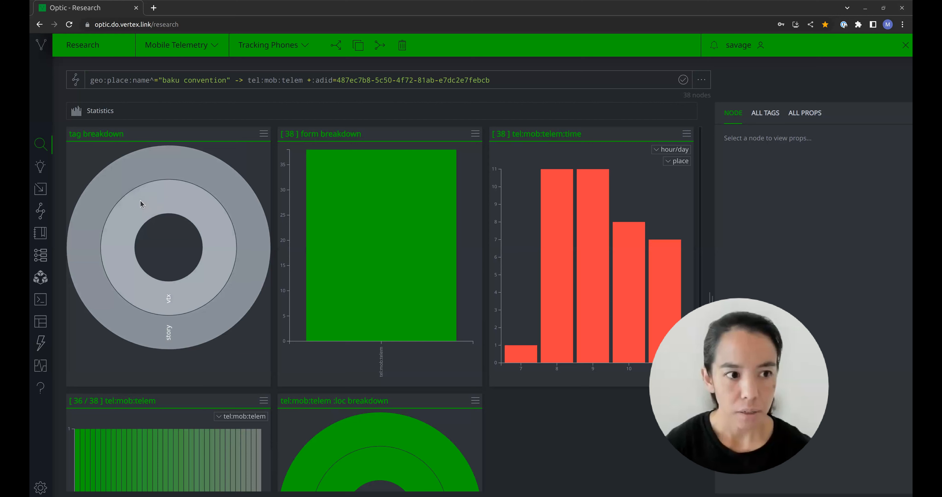
- Run the query ou:conference:name^="18th summit" and show the conference with its start and end dates in Tabular mode
click(106, 115)
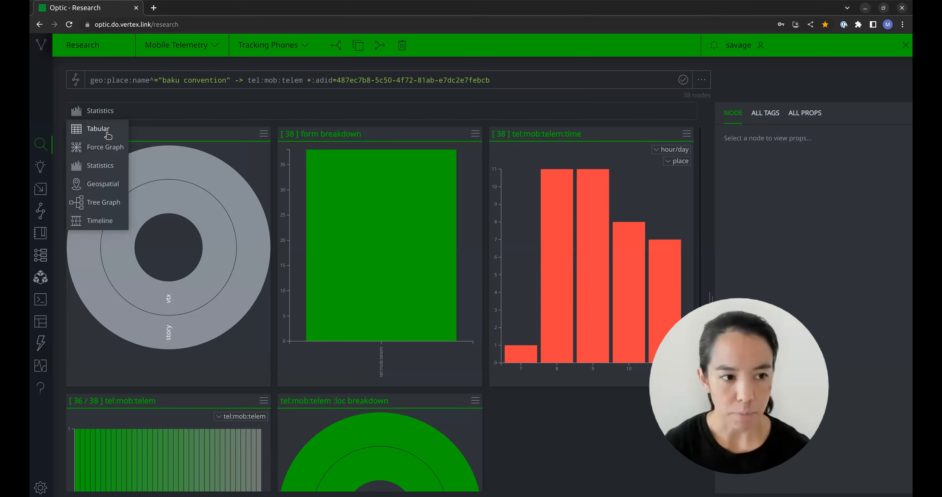
click(106, 131)
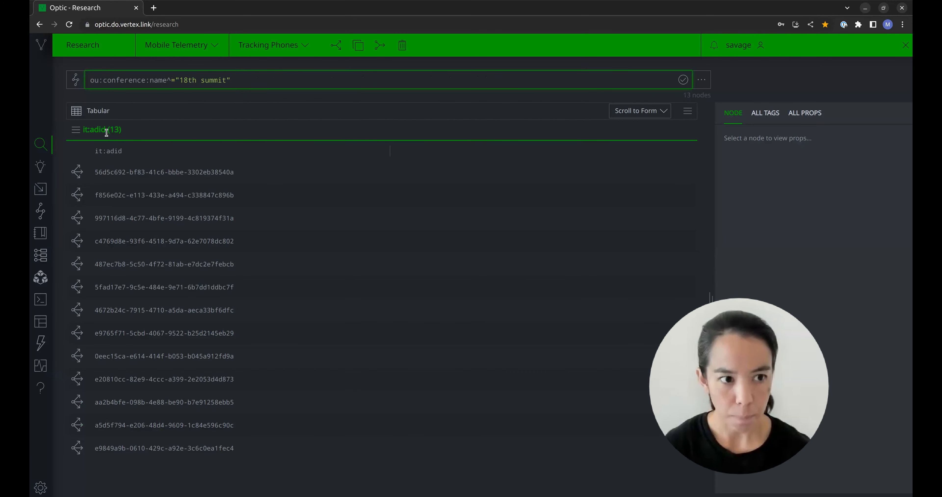
key(Return)
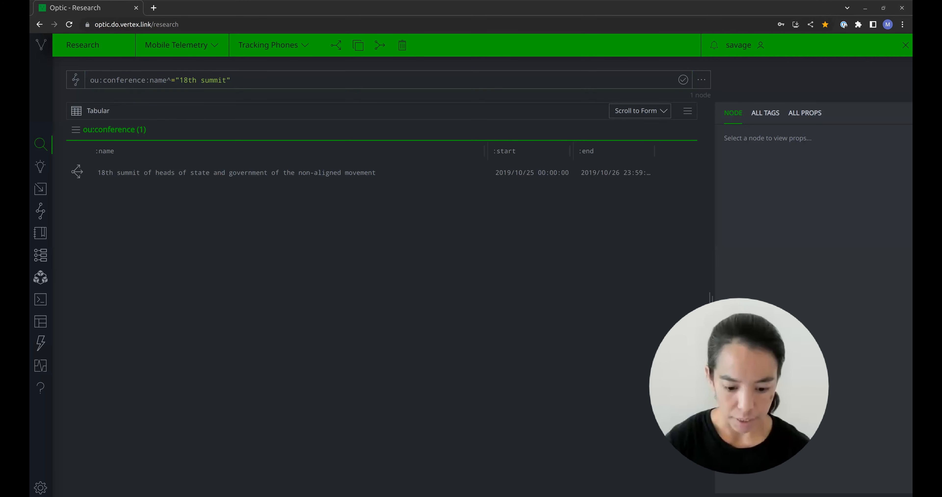
click(102, 116)
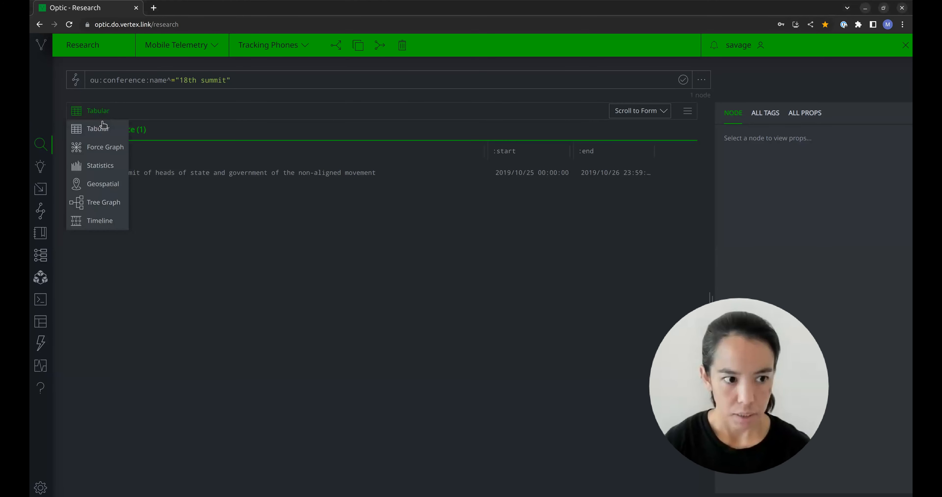
click(98, 185)
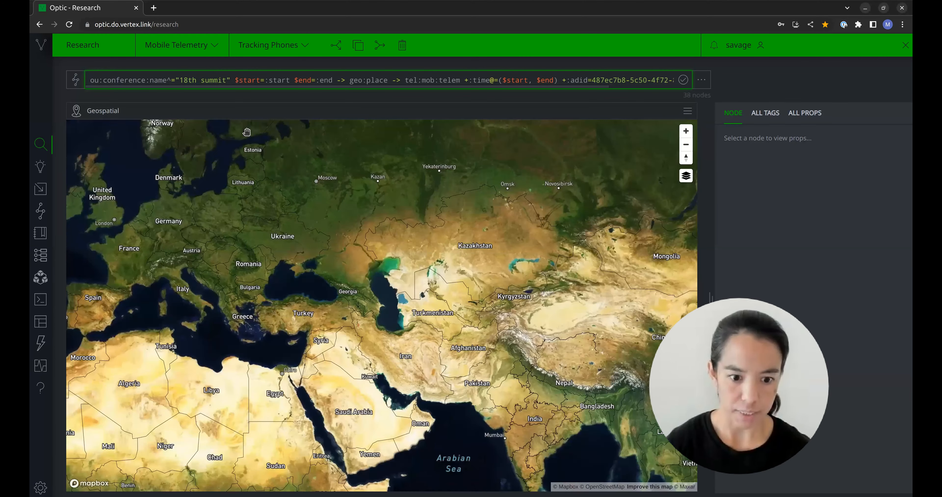
scroll(398, 276, down, 3)
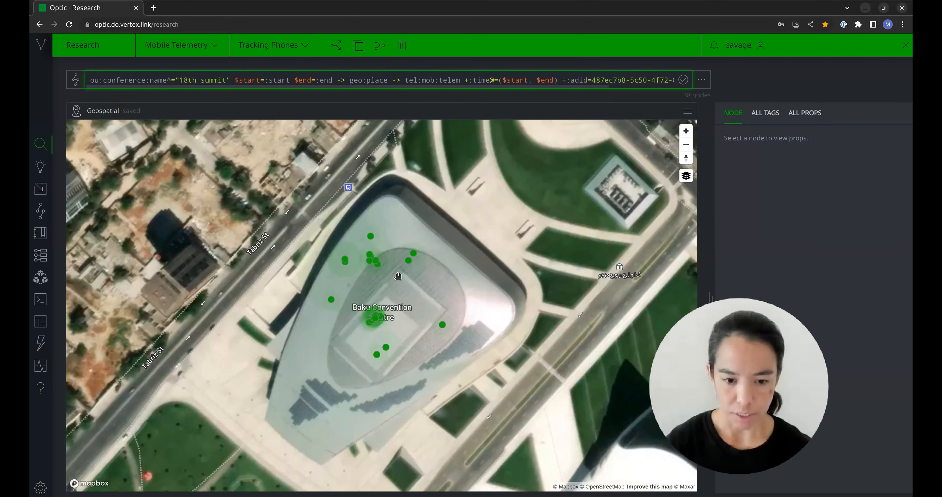
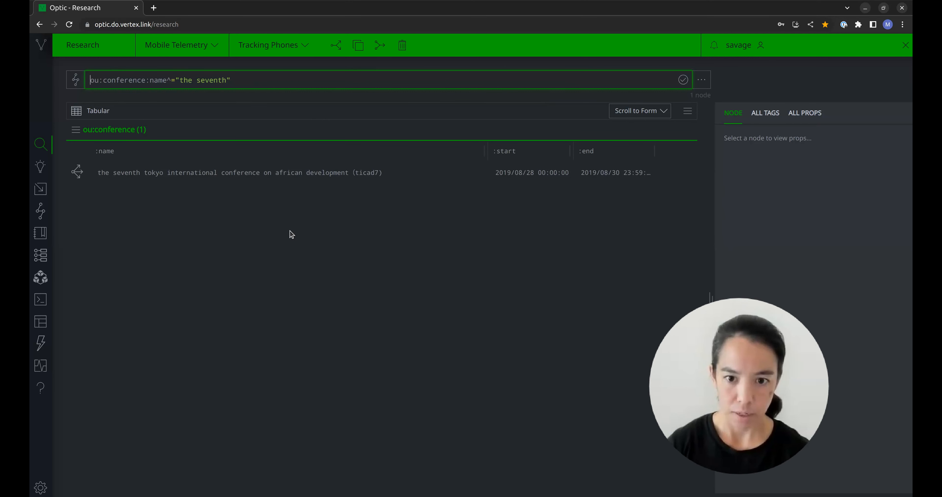
- Explore the seventh Tokyo conference's linked nodes and map ou:conference:name^="the seventh" -> geo:place in Geospatial mode
click(77, 172)
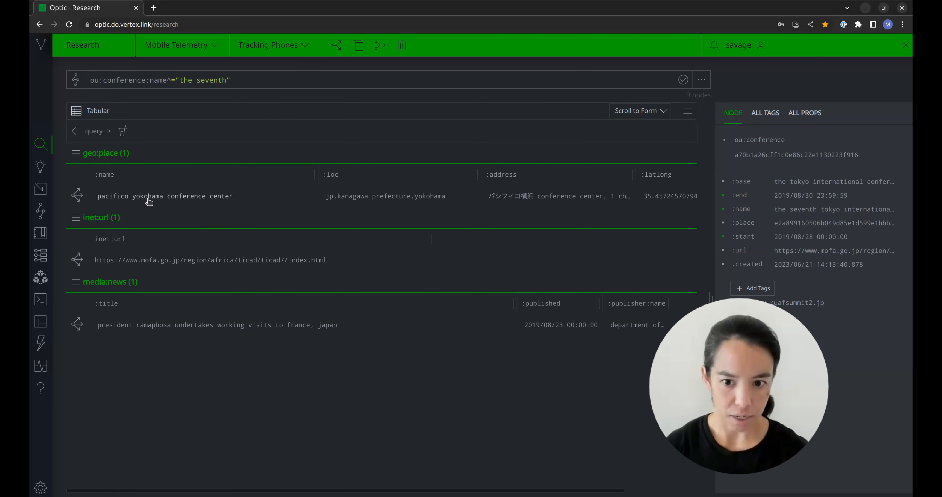
click(330, 80)
text(-> geo:place)
key(Return)
click(97, 110)
click(102, 175)
scroll(446, 276, up, 10)
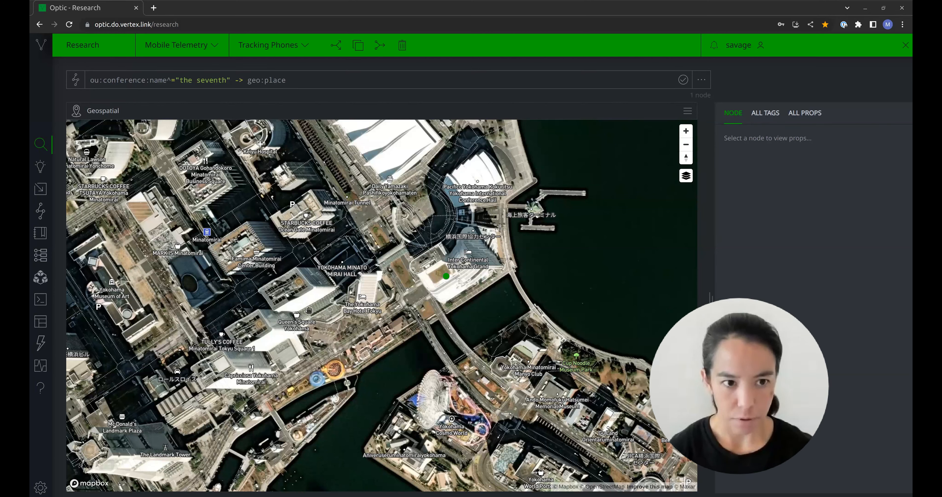
click(360, 84)
key(Up)
key(Up)
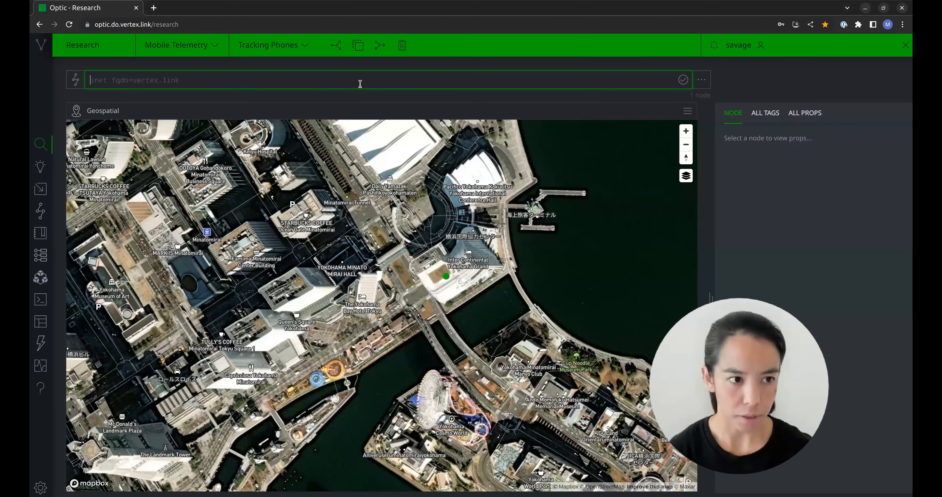
key(Return)
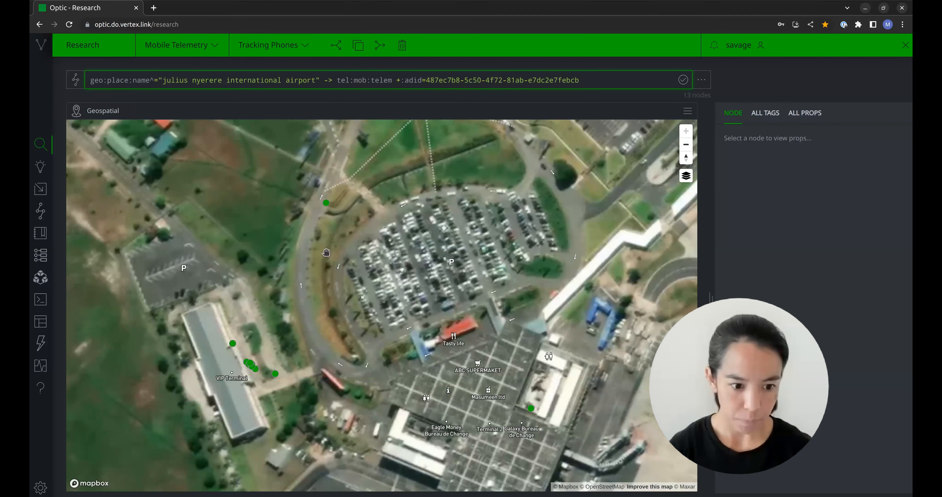
scroll(325, 252, down, 3)
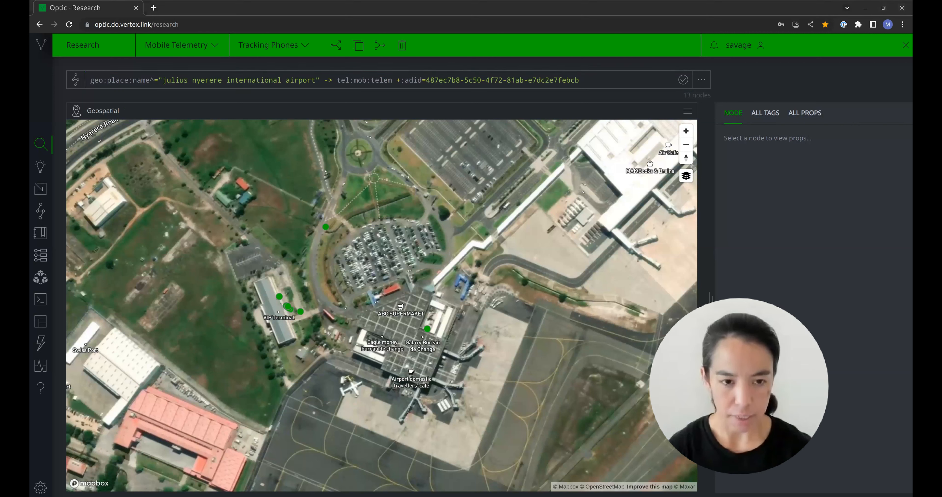
click(328, 80)
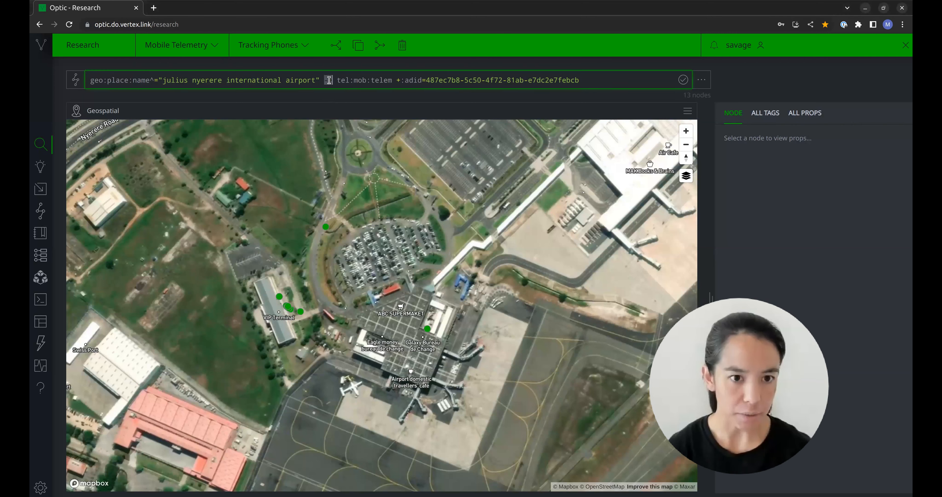
triple_click(329, 80)
key(BackSpace)
key(Return)
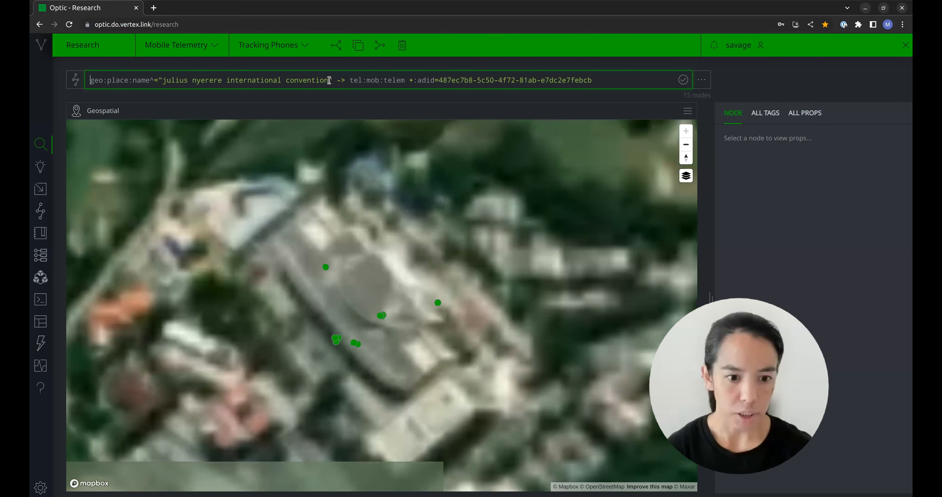
scroll(347, 309, down, 5)
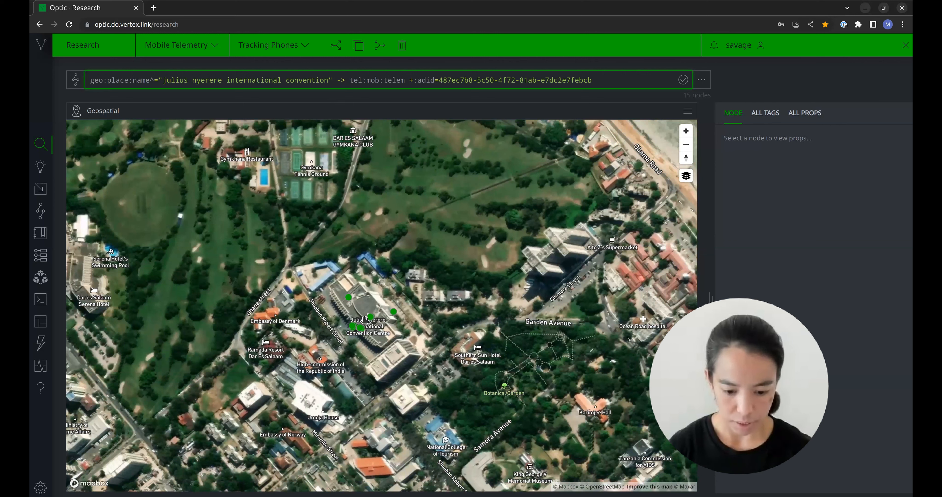
- Show the Julius Nyerere convention centre telemetry in Statistics mode and examine its distribution by date, day/week and hour/day
click(104, 109)
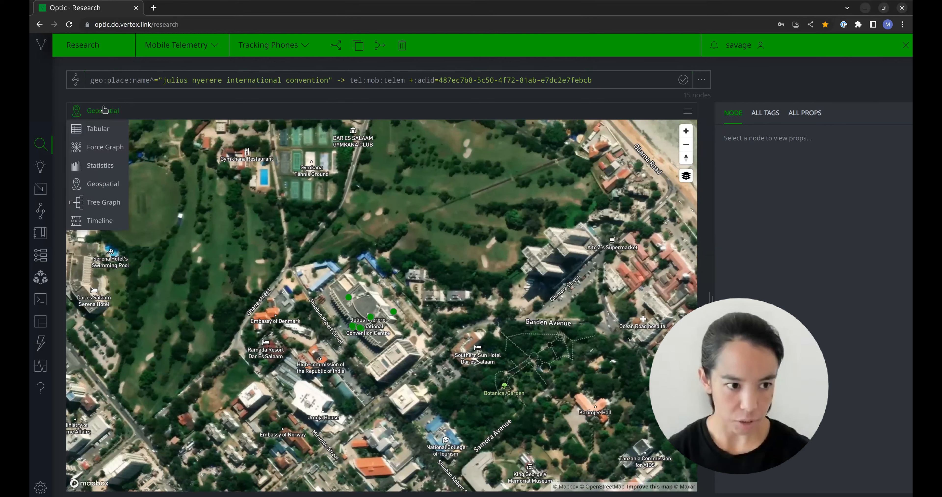
click(99, 165)
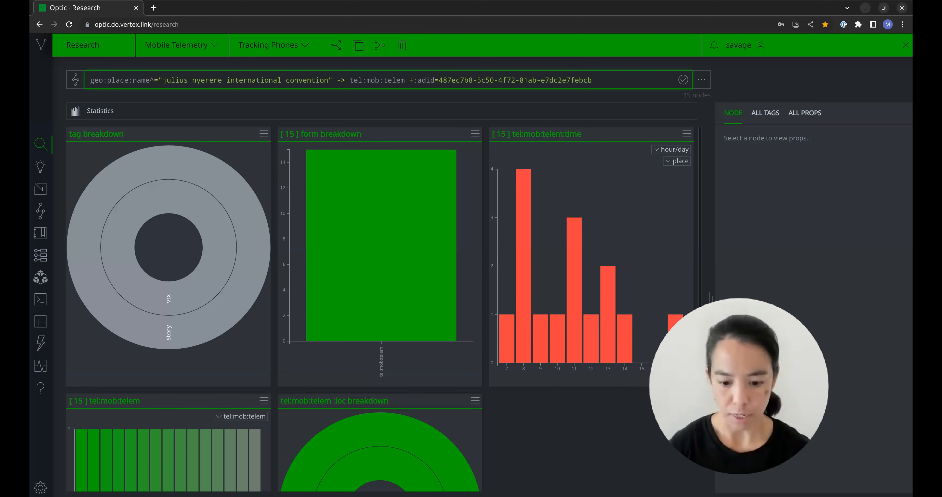
scroll(603, 326, down, 7)
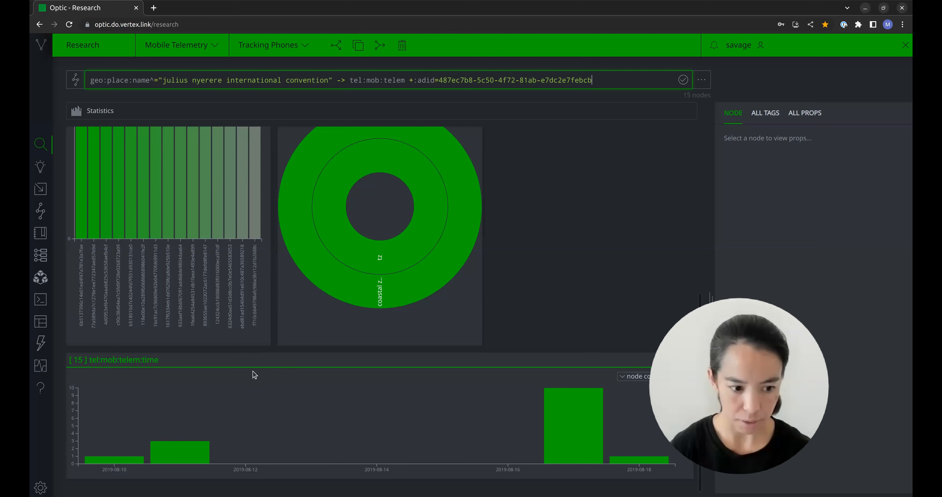
mouse_move(167, 452)
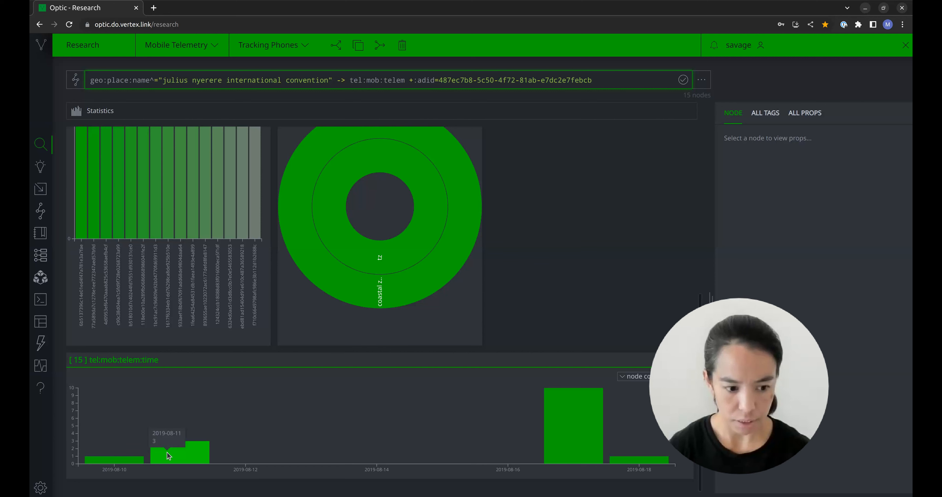
mouse_move(548, 418)
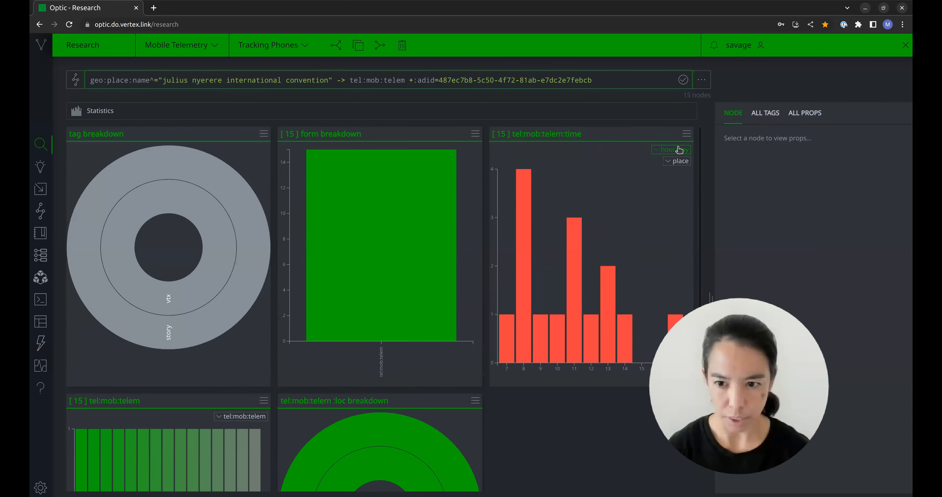
click(678, 150)
click(674, 181)
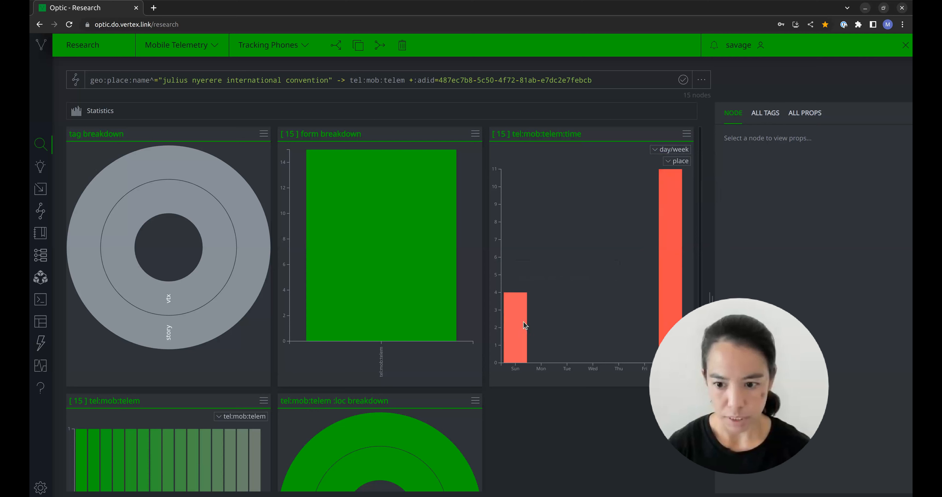
click(658, 151)
click(662, 163)
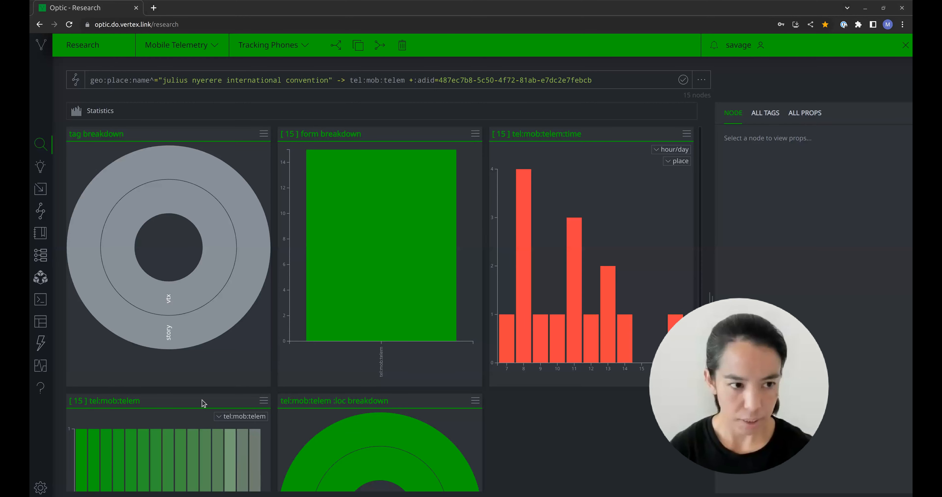
- Run geo:place:name^="julius nyerere international convention" -> ou:conference in Tabular mode to list the conference held at the centre
click(105, 110)
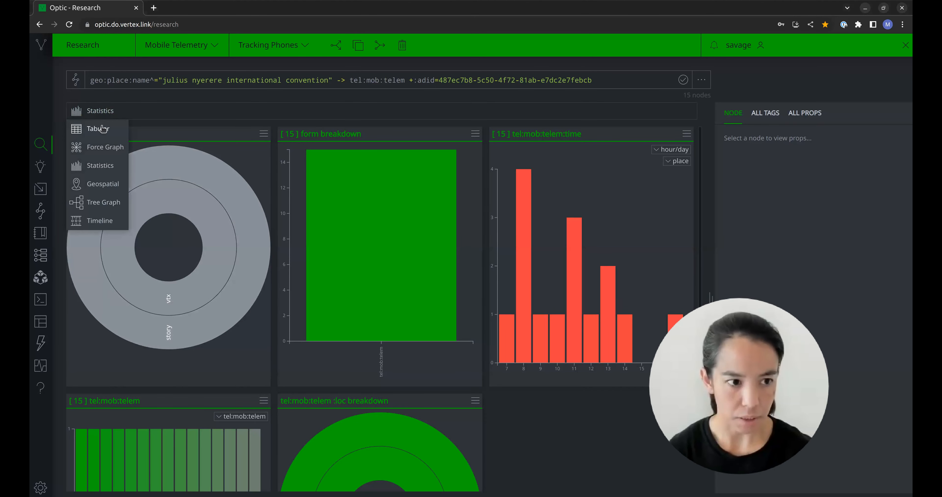
click(103, 130)
key(ctrl+a)
key(BackSpace)
text(geo:place:name^="julius nyerere international convention" -> ou:conference)
key(Return)
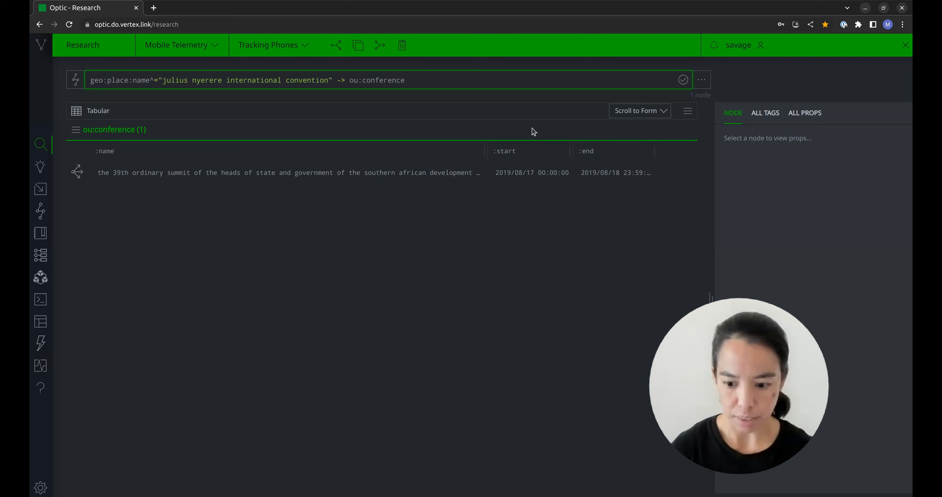
- Extend the conference query with <(refs)-media:news to list the news articles referencing the summit
click(490, 78)
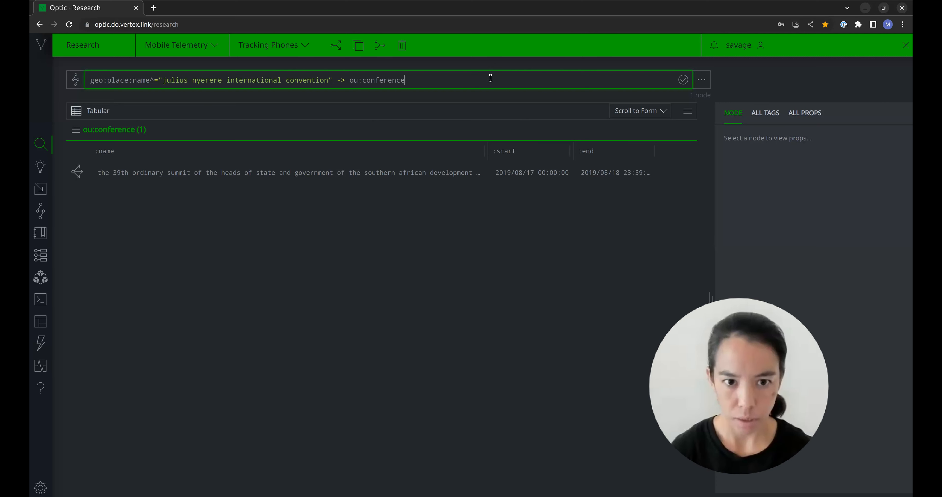
text(<(refs))
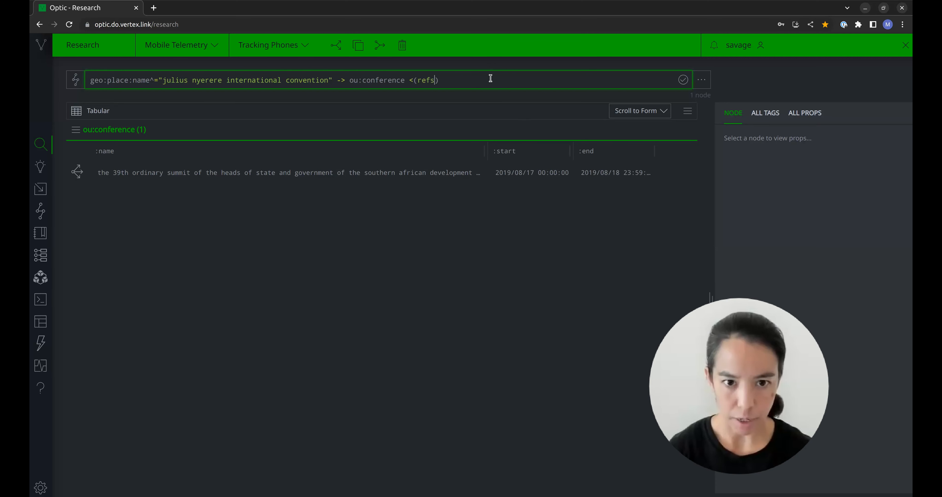
text(-)
text(media:news)
key(Return)
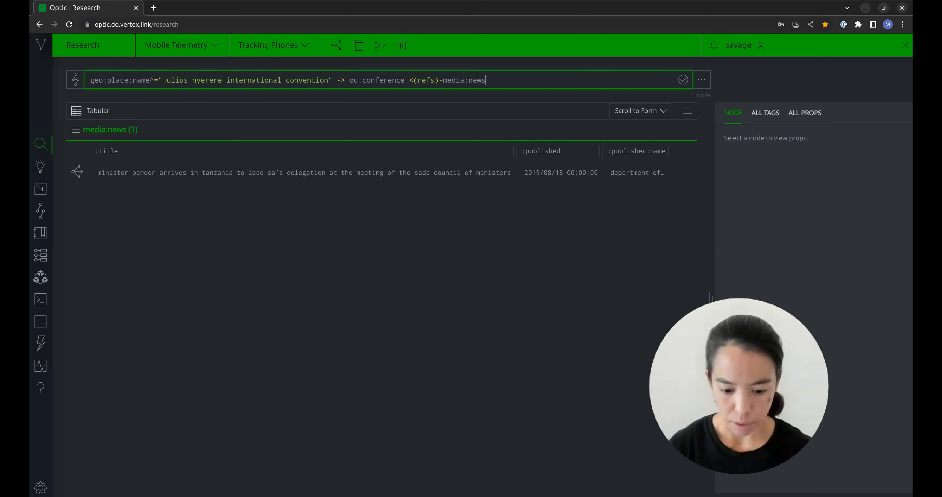
- Map geo:place:name^="julius nyerere international convention" -> ou:conference $start=:start $end=:end -> geo:place -> tel:mob:telem in Geospatial mode, filtered to the phone's adid
key(ctrl+a)
key(ctrl+v)
key(Return)
click(98, 110)
click(105, 185)
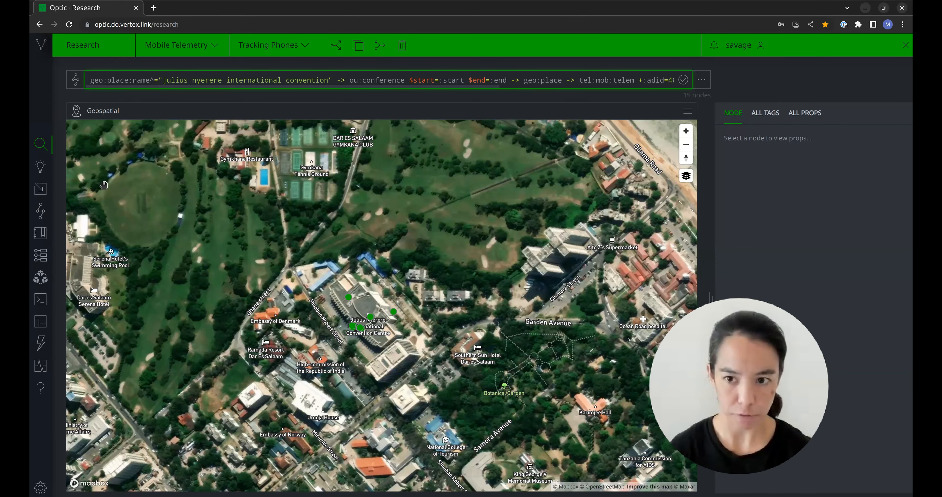
key(Return)
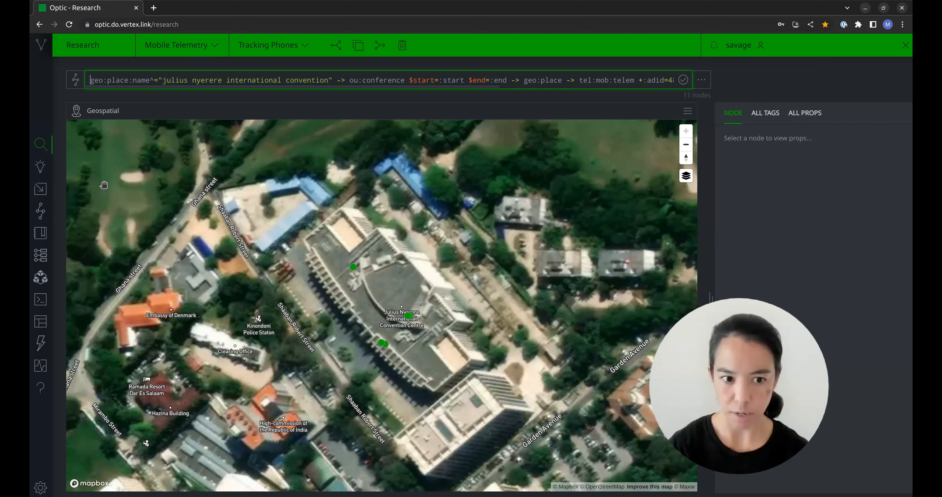
key(Home)
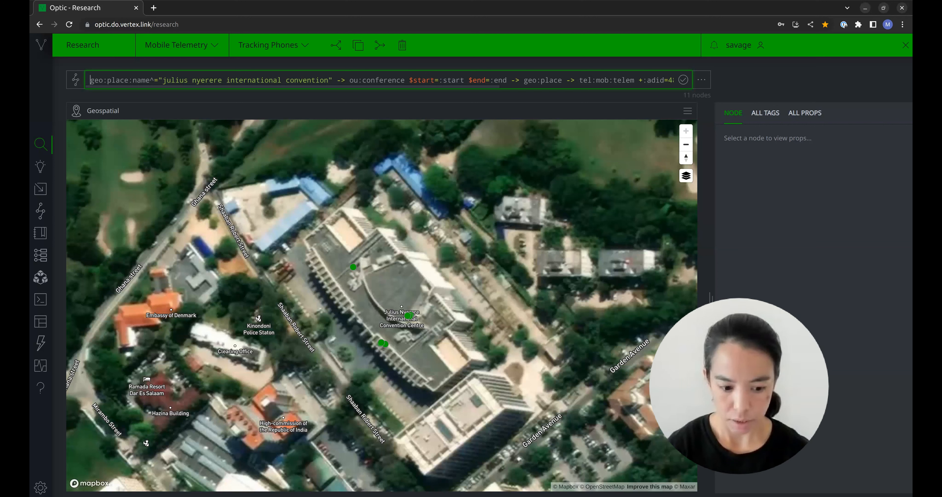